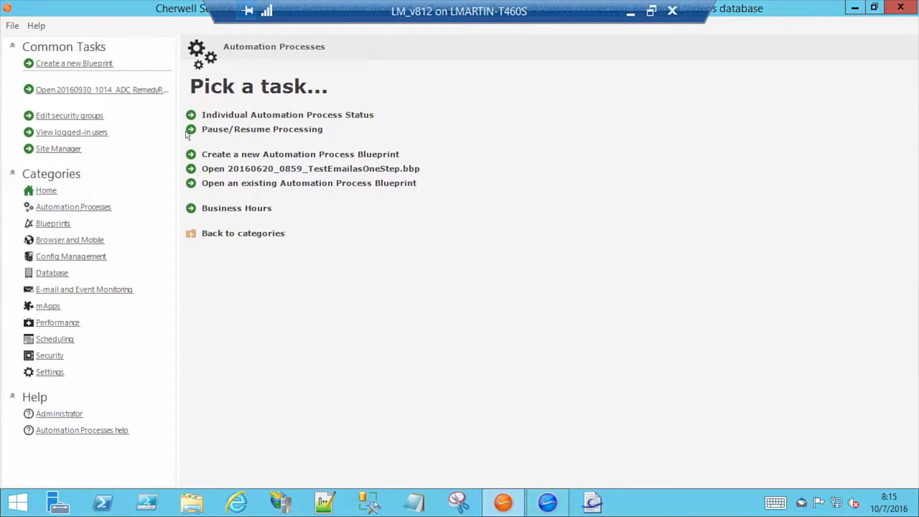
Open the individual Automation Process status list and sort it by Business Object in descending order
left_click(233, 119)
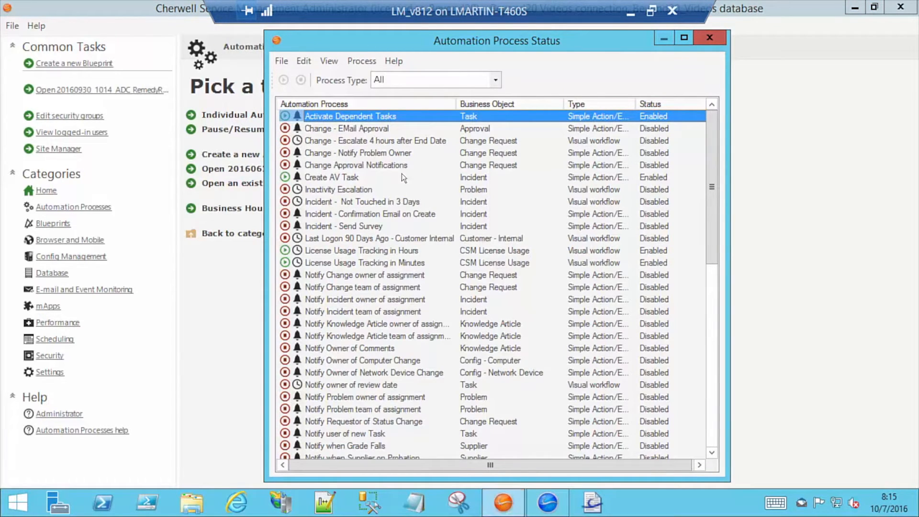
left_click(476, 107)
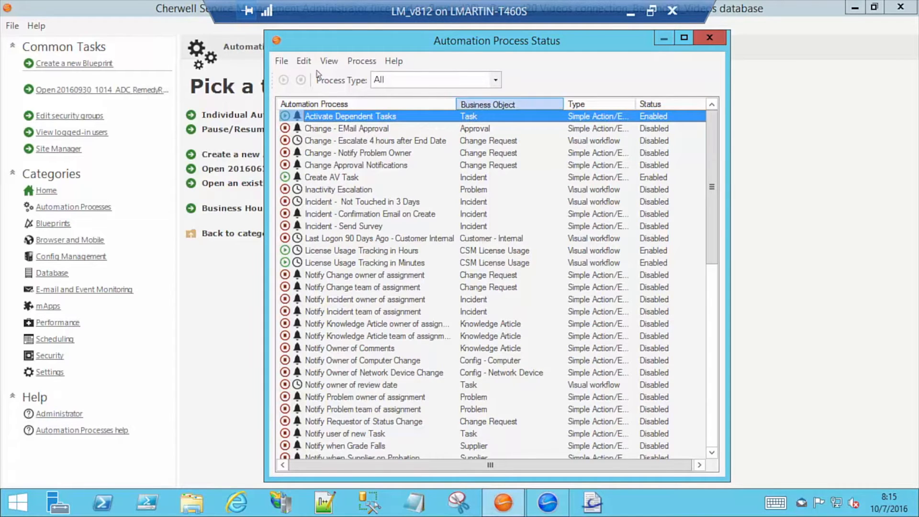
left_click(477, 106)
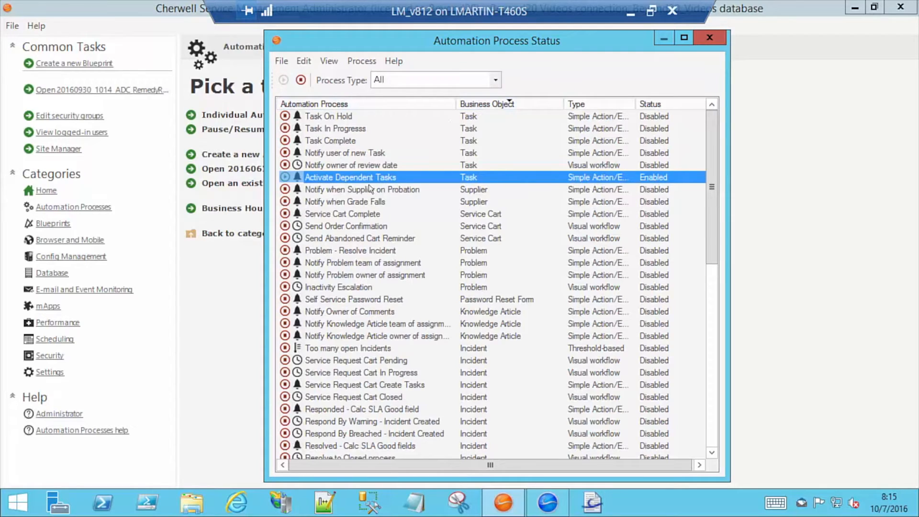
Examine the automation processes for the Task object, including Activate Dependent Tasks, and close the status list
left_click(347, 166)
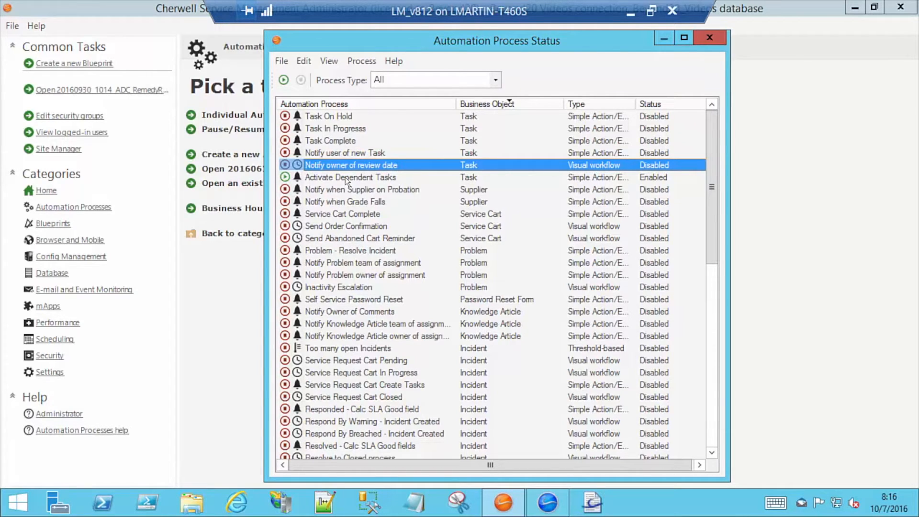
left_click(332, 116)
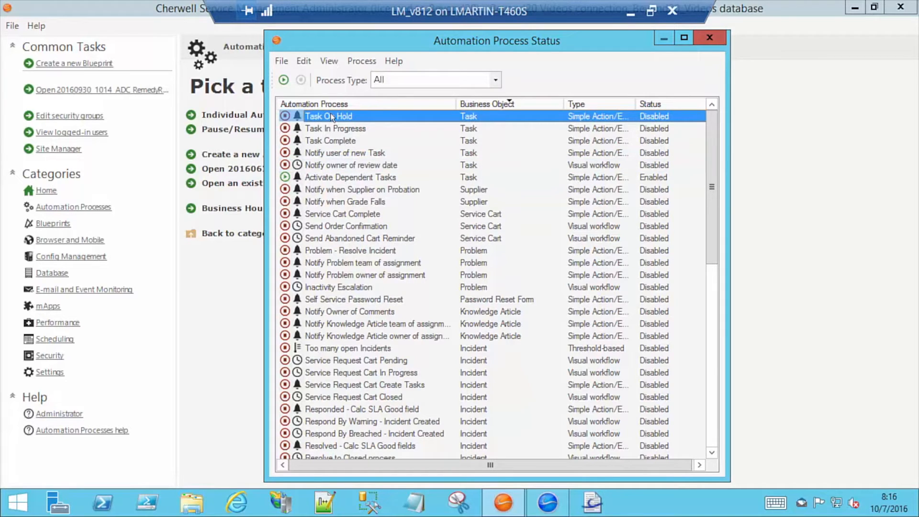
left_click(332, 178)
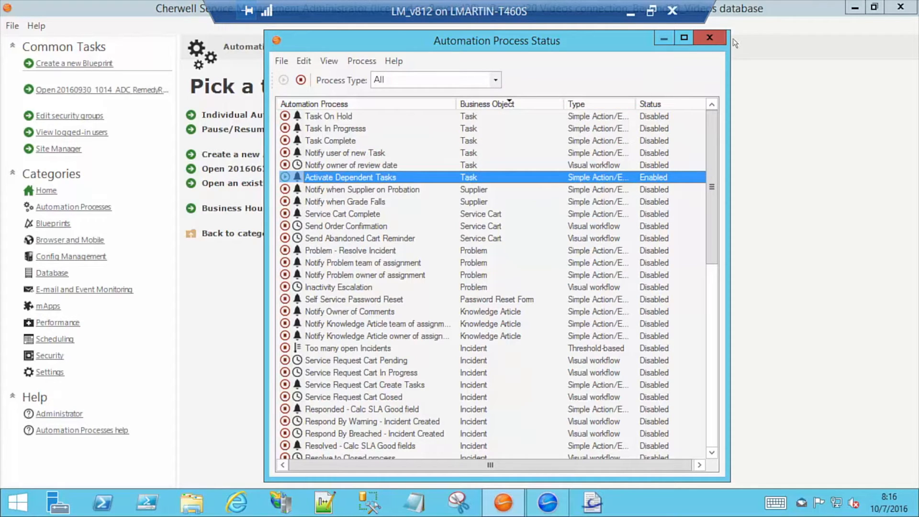
left_click(709, 38)
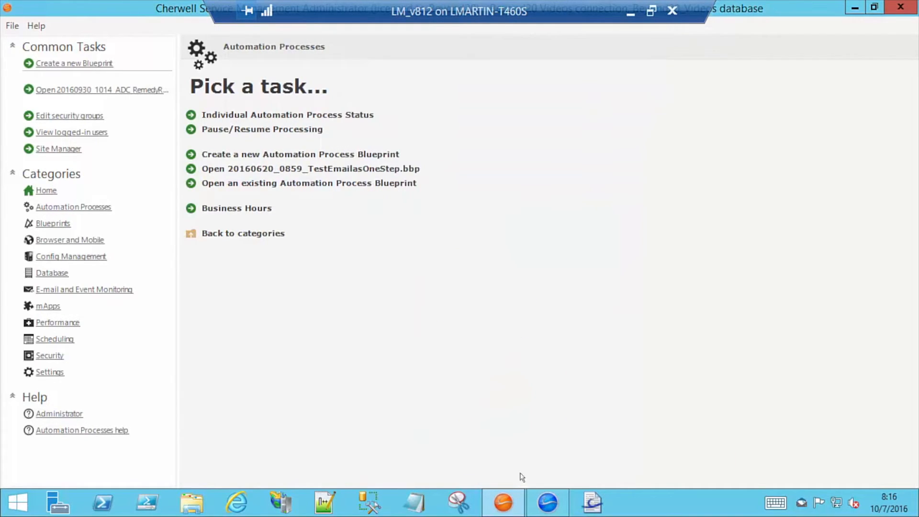
Switch to the Cherwell client's One-Step Action manager and show the Global actions associated with Incident
left_click(546, 504)
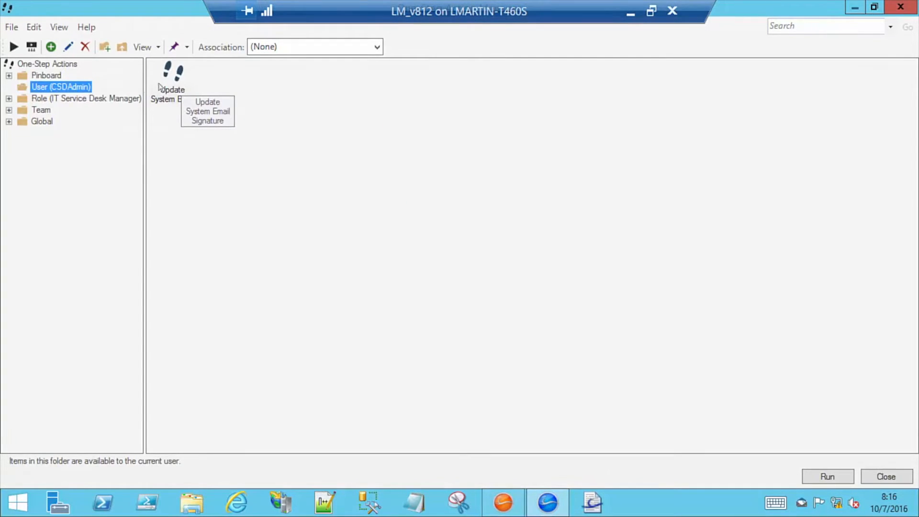
left_click(45, 122)
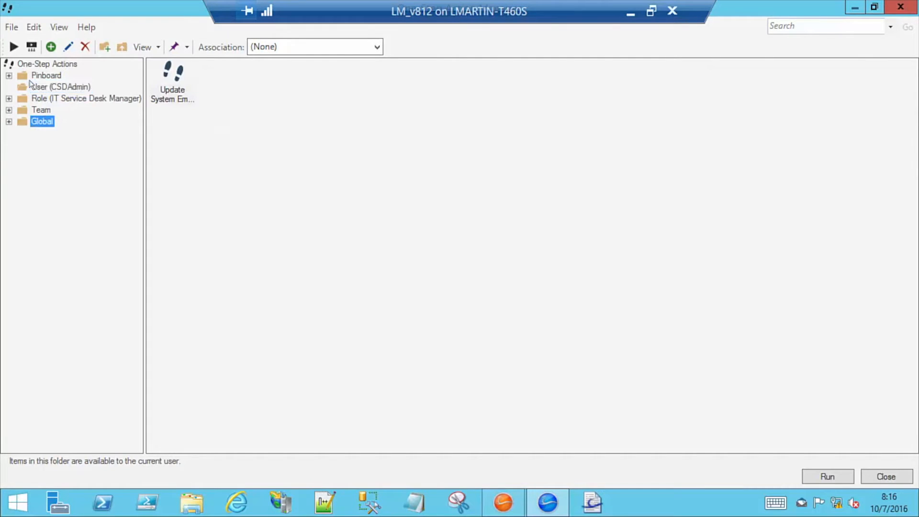
left_click(291, 47)
scroll(303, 231, "down", 4)
scroll(305, 231, "up", 4)
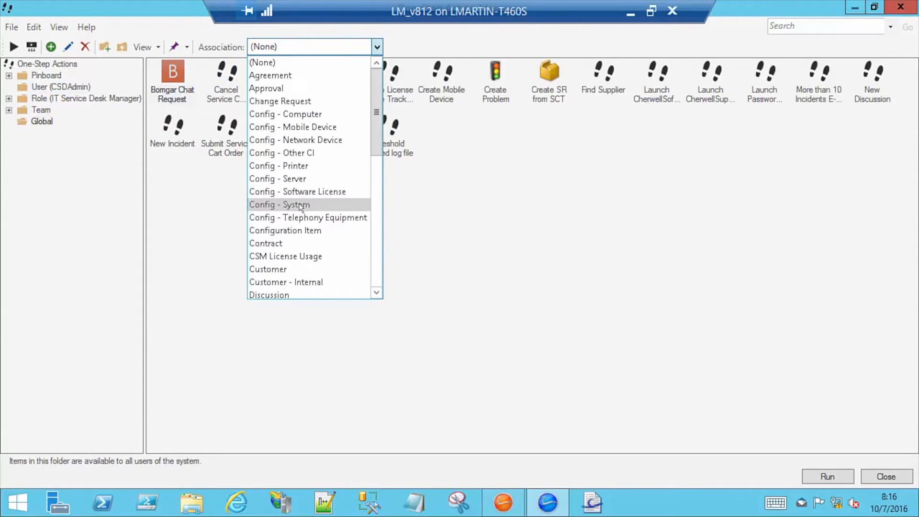
scroll(311, 203, "down", 4)
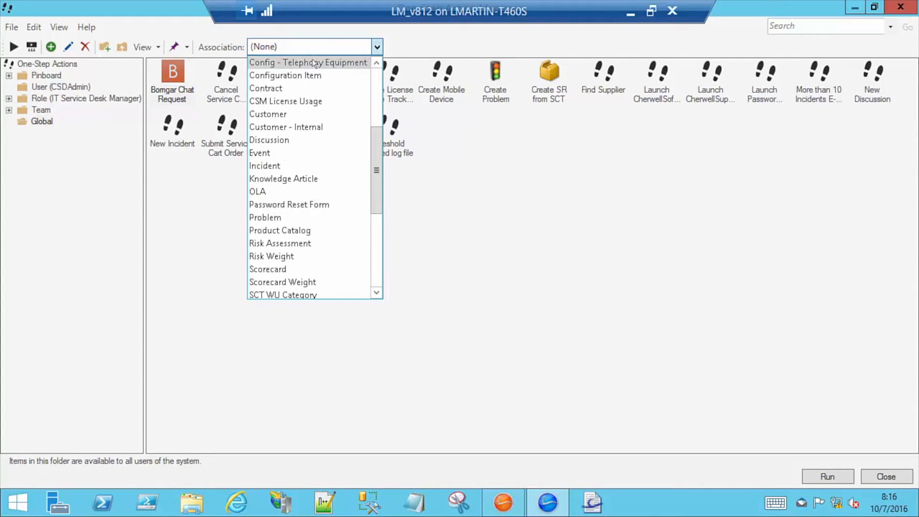
left_click(296, 166)
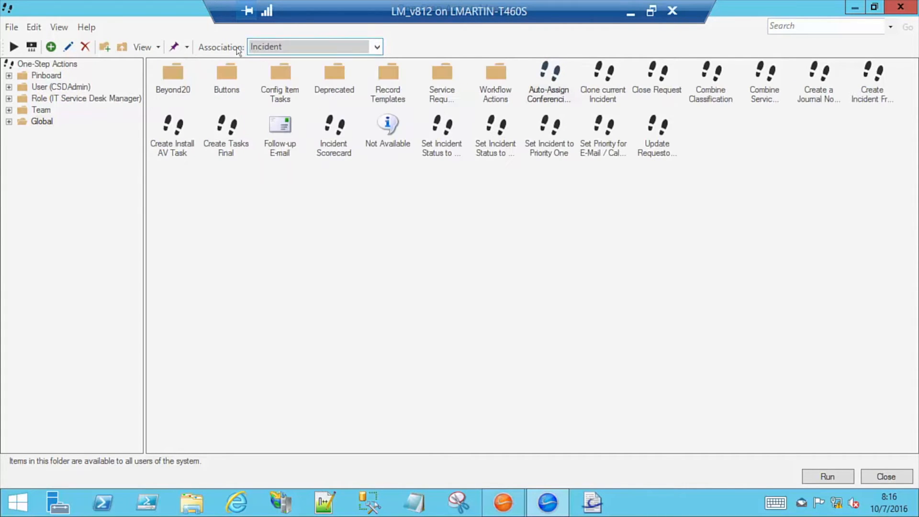
Open the Create Incident and Dependent Tasks One-Step from the Global Beyond20 folder for editing
left_click(194, 117)
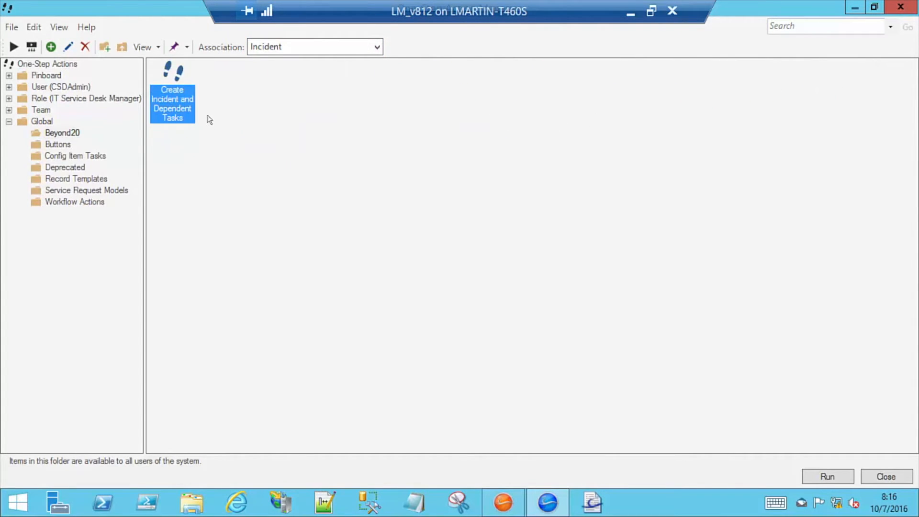
right_click(173, 94)
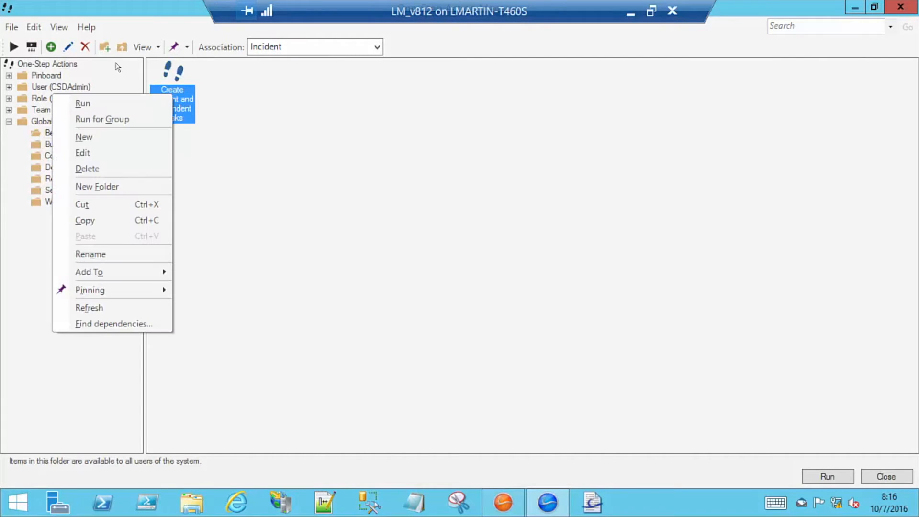
left_click(163, 152)
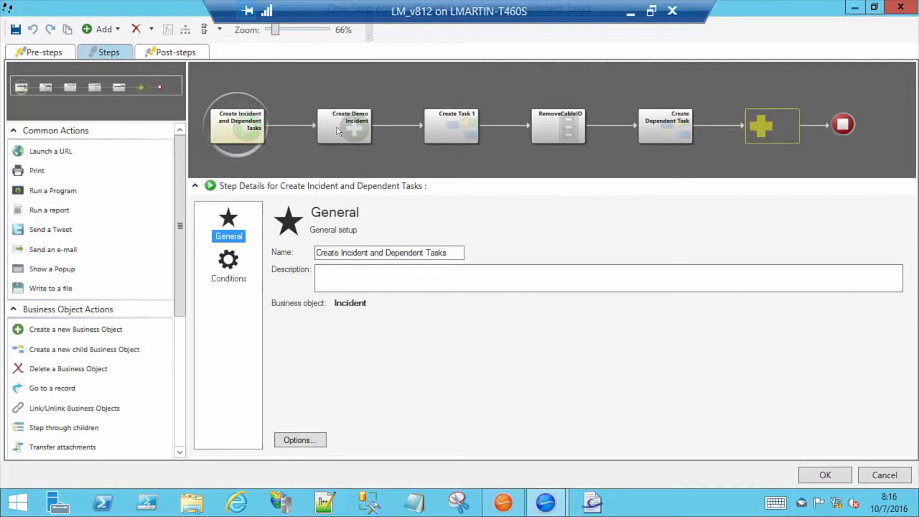
Review the One-Step's run conditions and the Create Demo Incident step's populated fields, including Customer Display Name
left_click(233, 273)
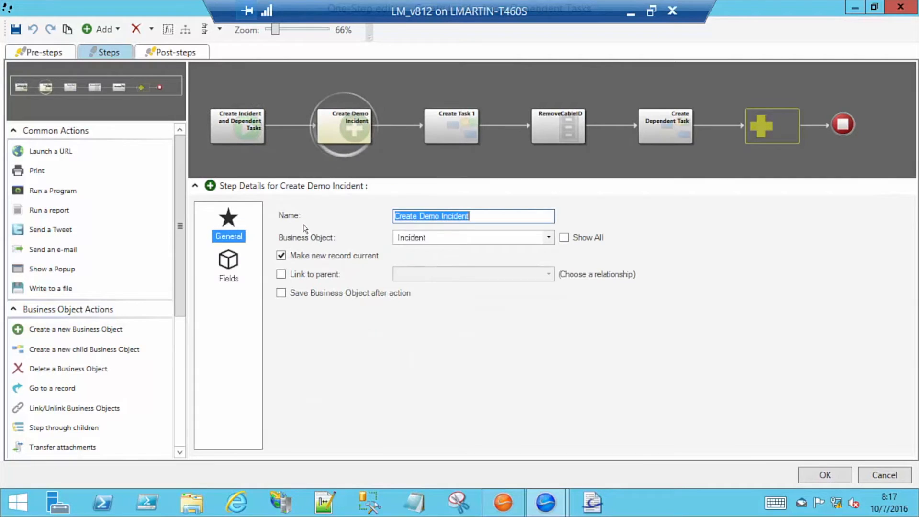
left_click(229, 265)
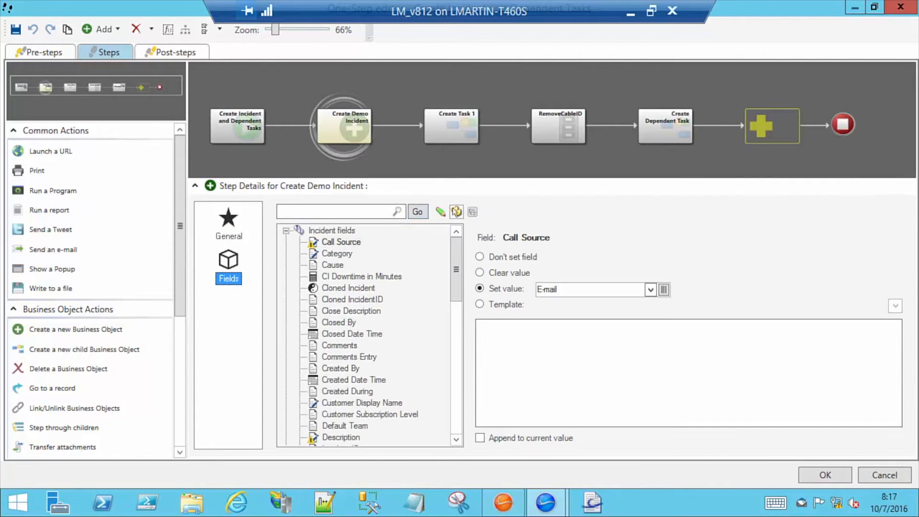
left_click(441, 212)
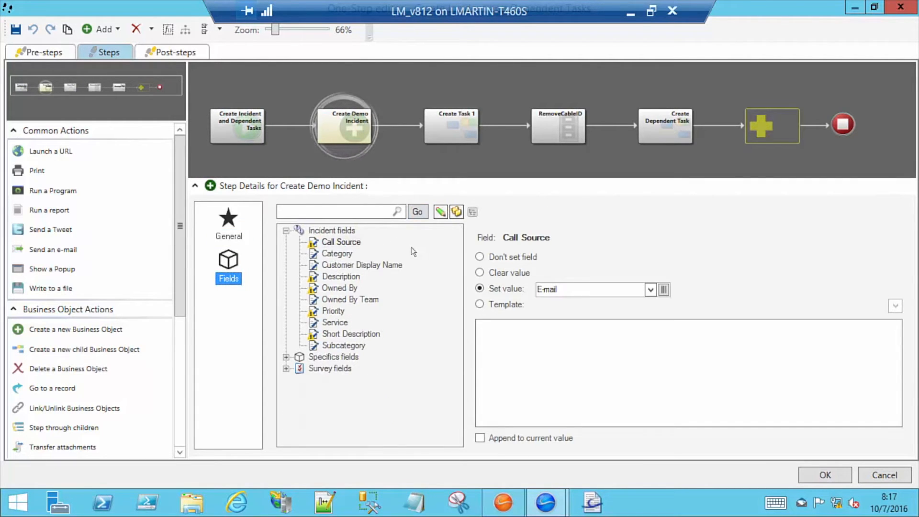
left_click(350, 266)
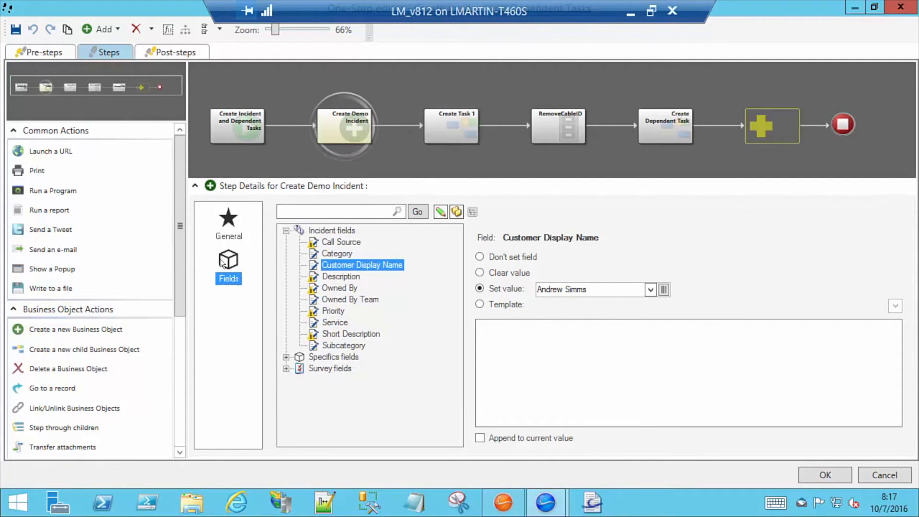
left_click(228, 225)
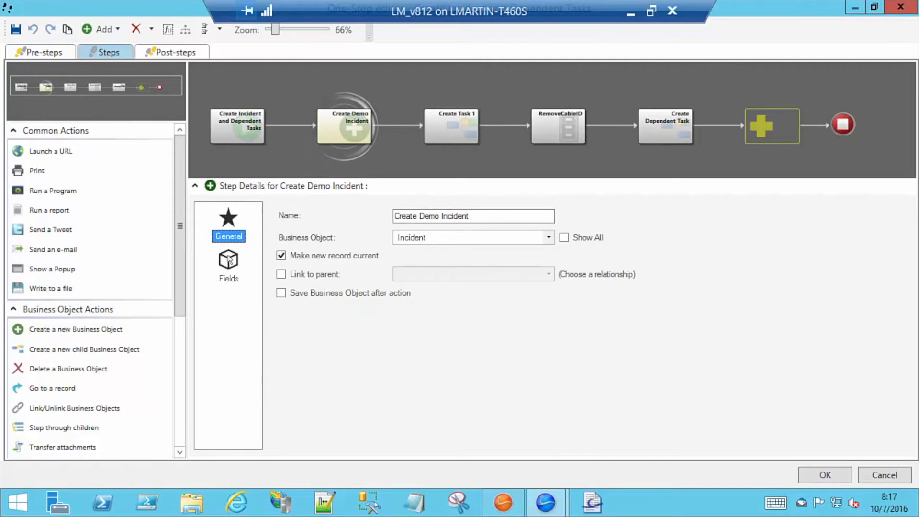
Recheck the One-Step's conditions for running without a current record, and the Create Demo Incident step's settings and fields
left_click(235, 129)
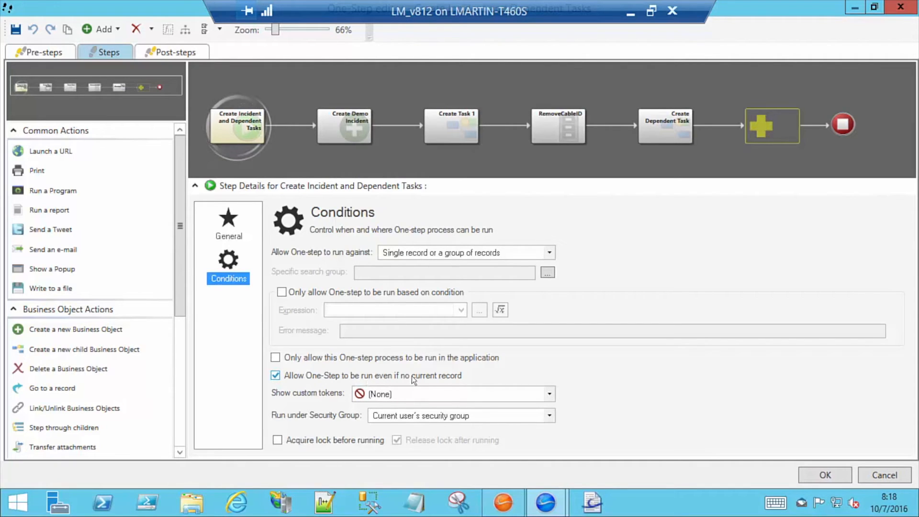
left_click(350, 124)
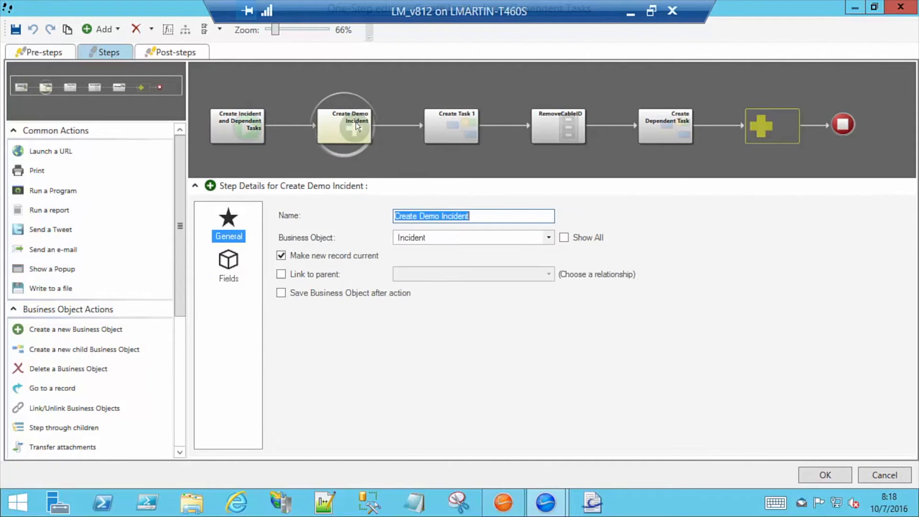
left_click(228, 266)
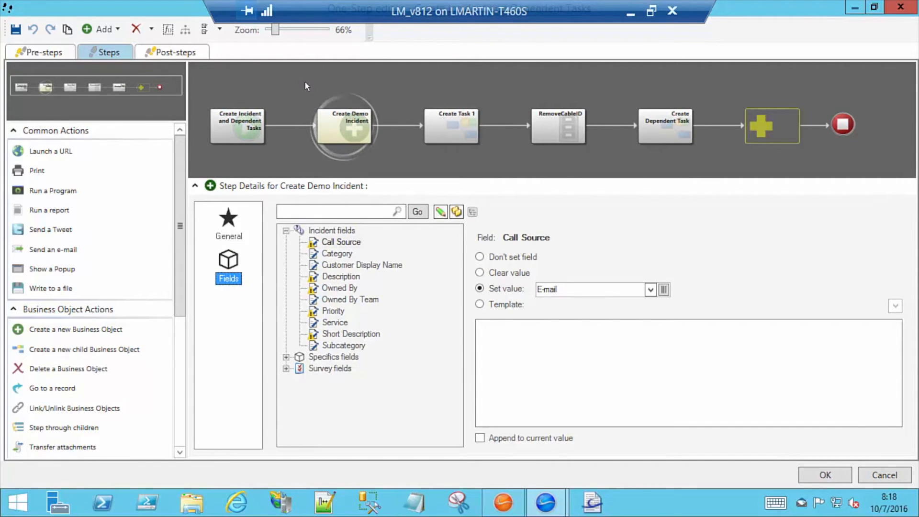
Review the Create Task 1 step's general settings and filter its Task fields to those being set
left_click(433, 137)
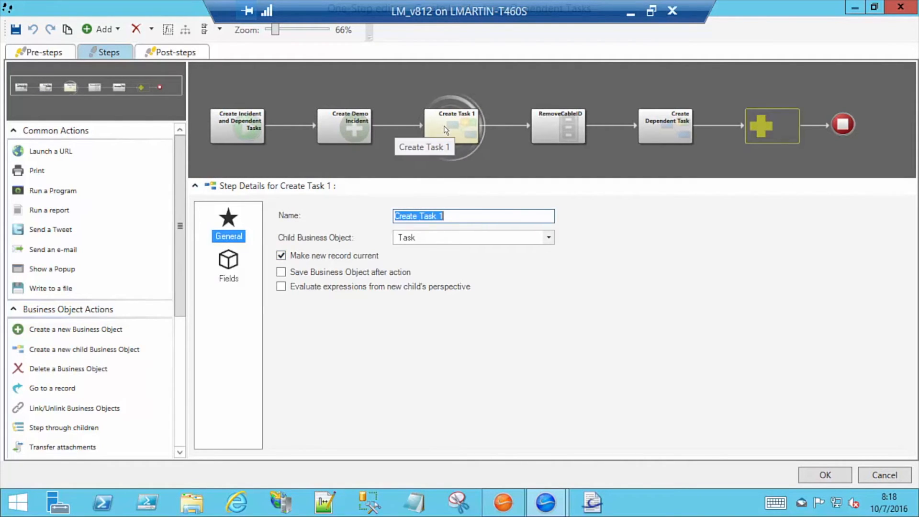
left_click(229, 264)
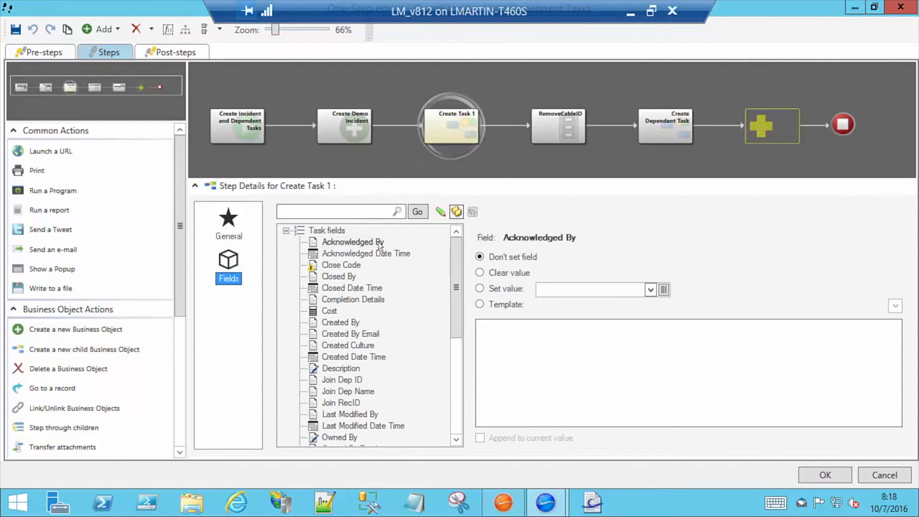
left_click(440, 213)
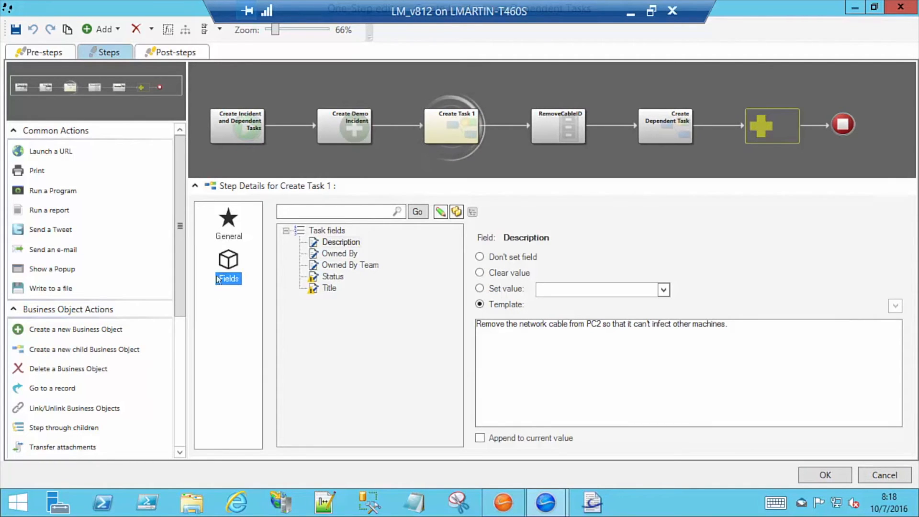
left_click(228, 225)
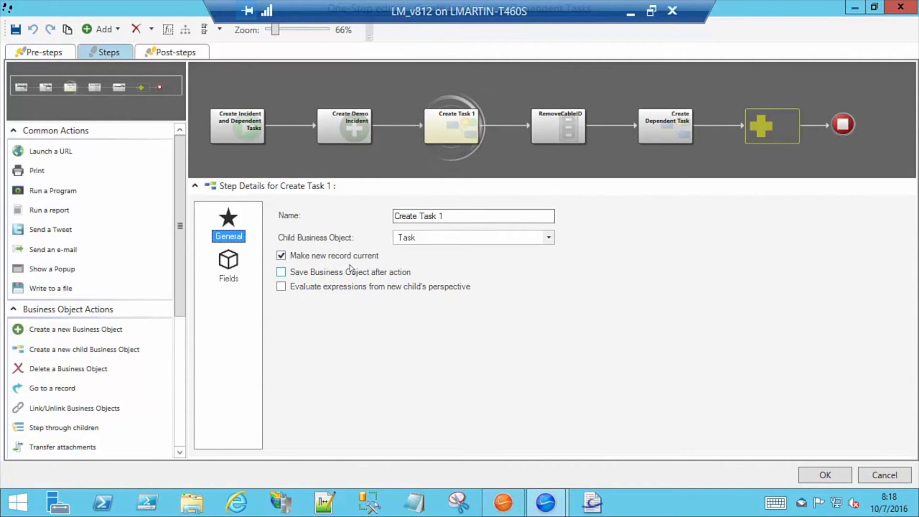
Examine the RemoveCableID variable step and locate RecID under Task fields (current record) among its available value tokens
left_click(553, 128)
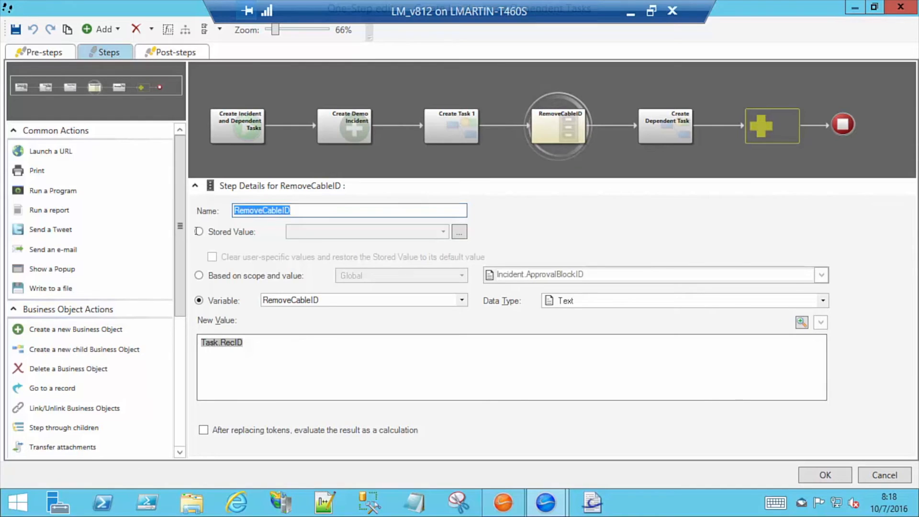
left_click(821, 322)
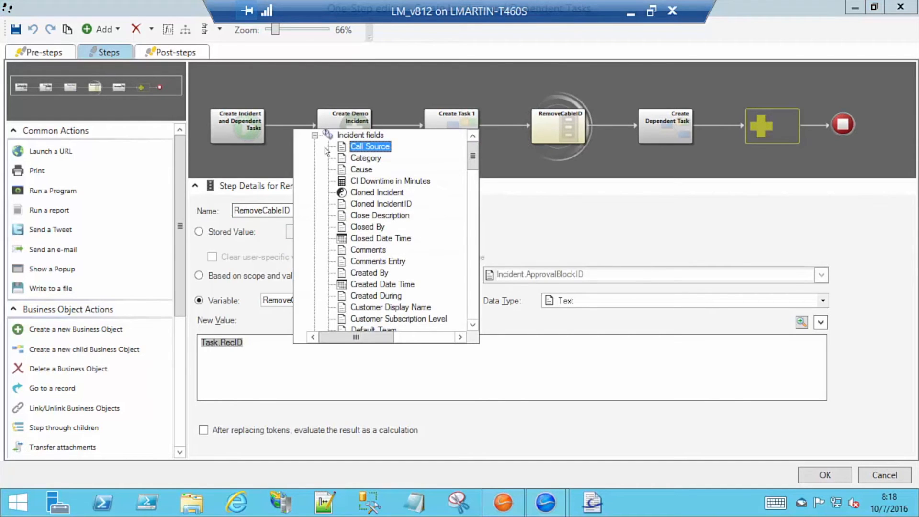
left_click(315, 136)
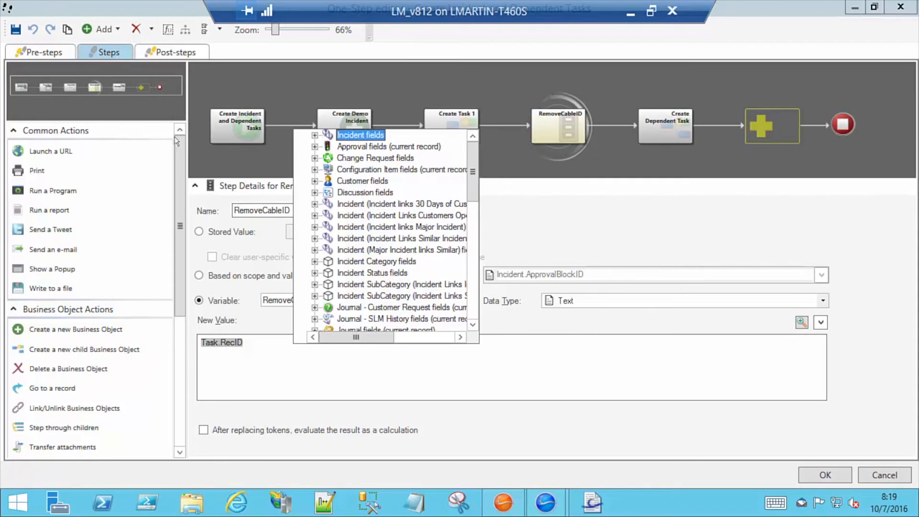
scroll(345, 188, "down", 10)
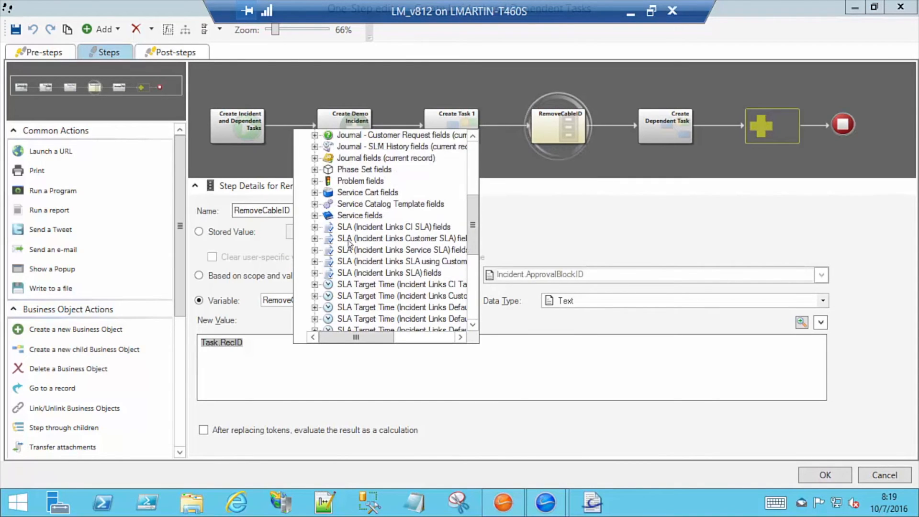
scroll(348, 253, "down", 1)
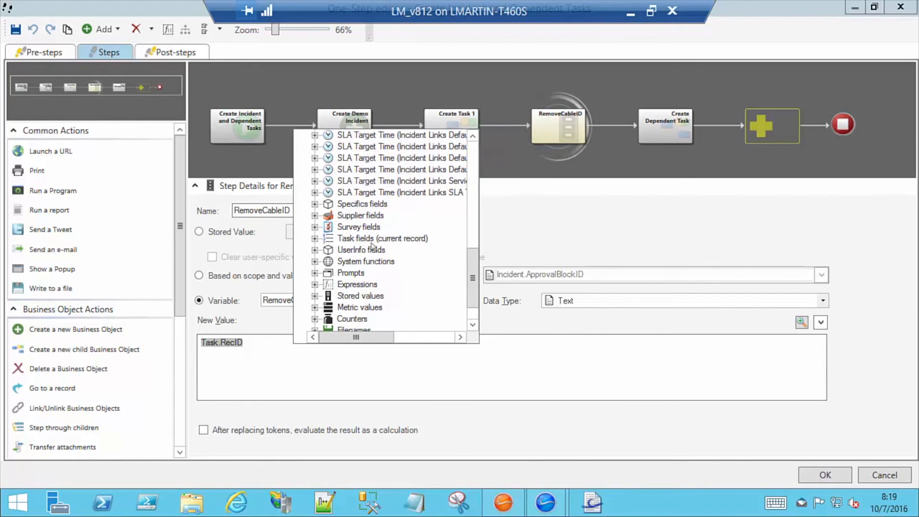
left_click(315, 238)
scroll(357, 265, "down", 4)
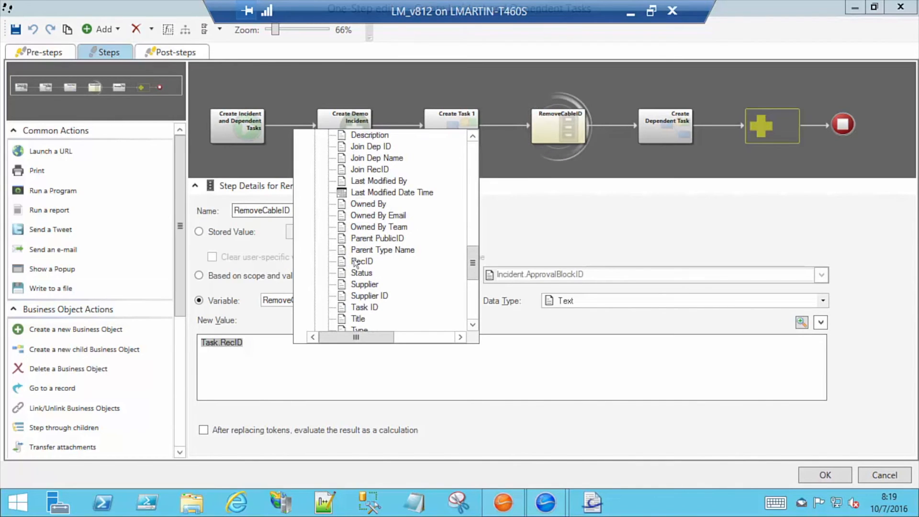
left_click(629, 228)
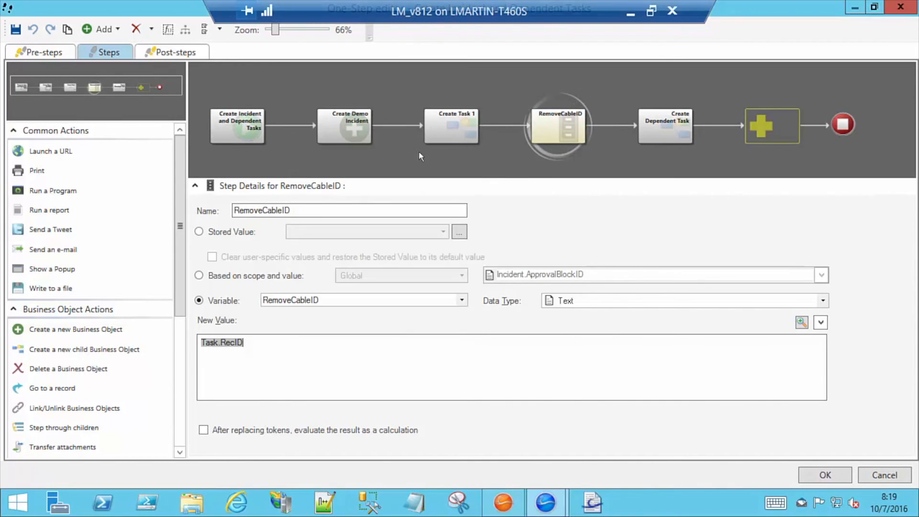
Review the Create Dependent Task step's general settings and its set Task fields, including Depends On RecID and Description, and close the editor
left_click(668, 128)
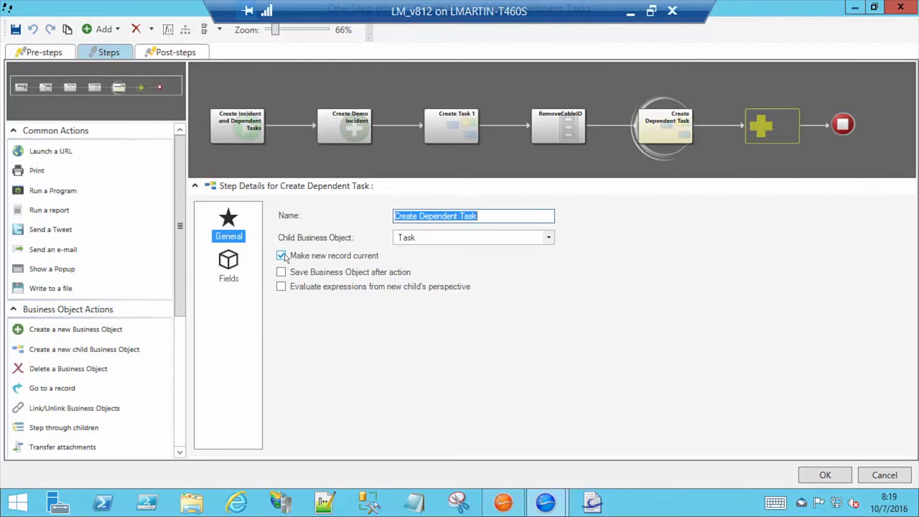
left_click(229, 266)
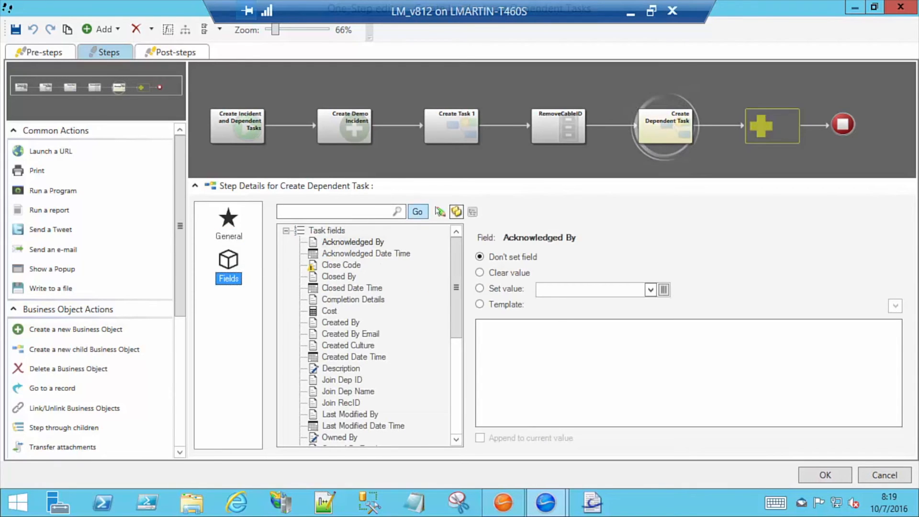
left_click(440, 211)
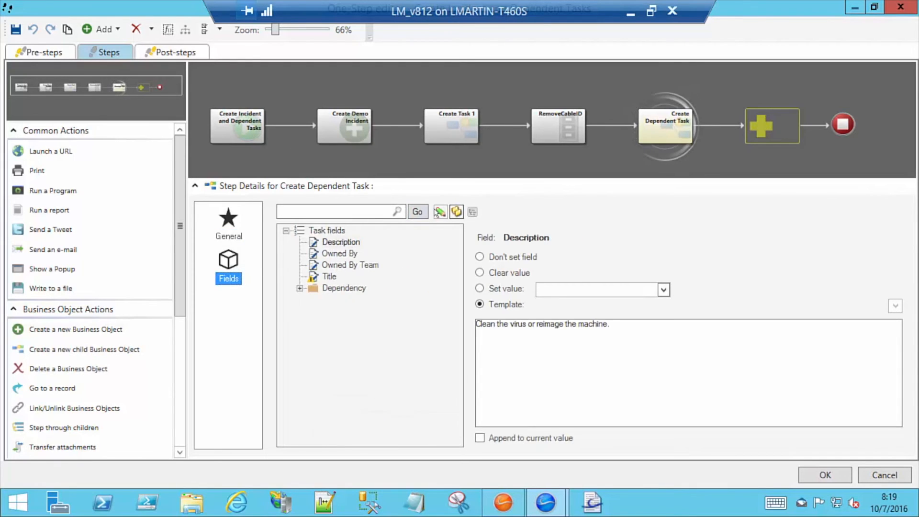
left_click(299, 288)
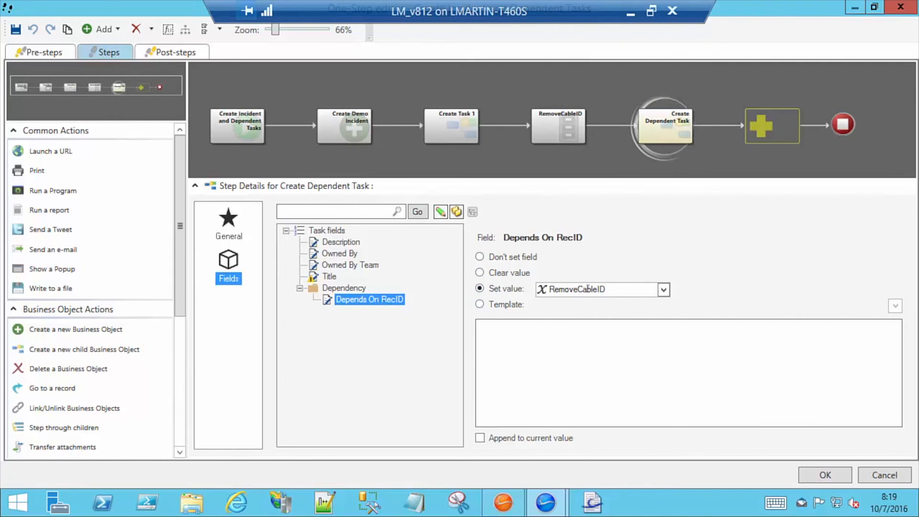
left_click(345, 243)
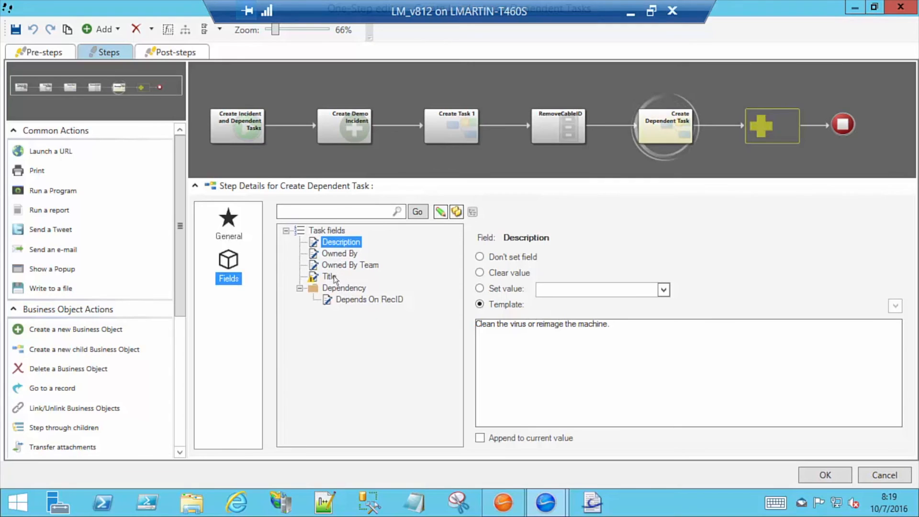
left_click(840, 474)
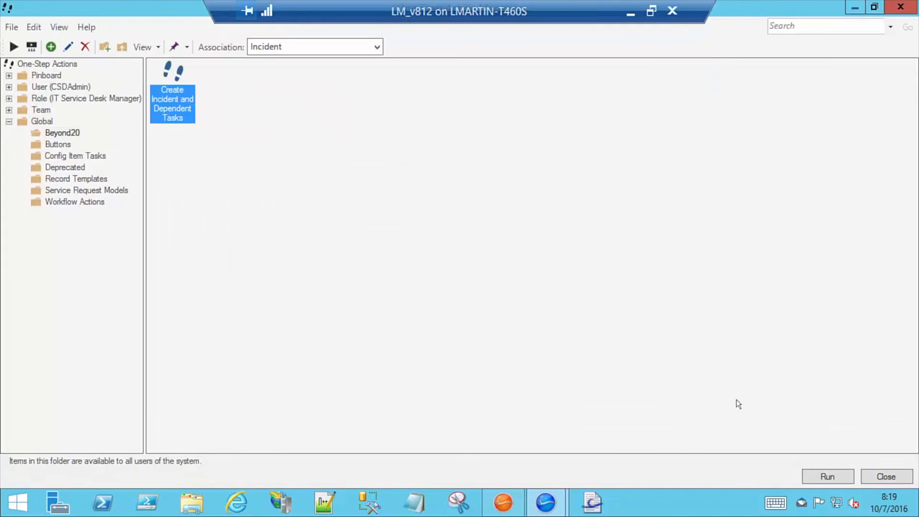
Run the Create Incident and Dependent Tasks One-Step and inspect the Clean Virus / Reimage task in the new incident's enlarged task list
left_click(817, 471)
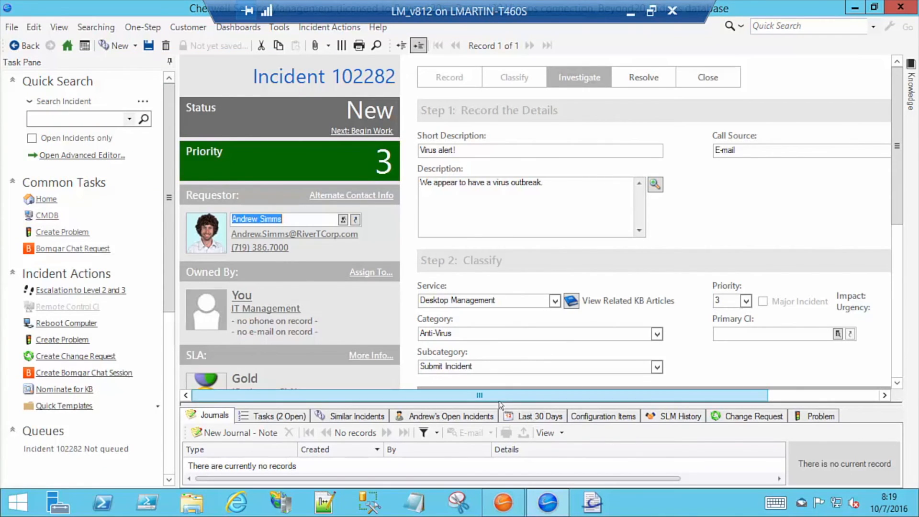
left_click_drag(332, 270, 336, 261)
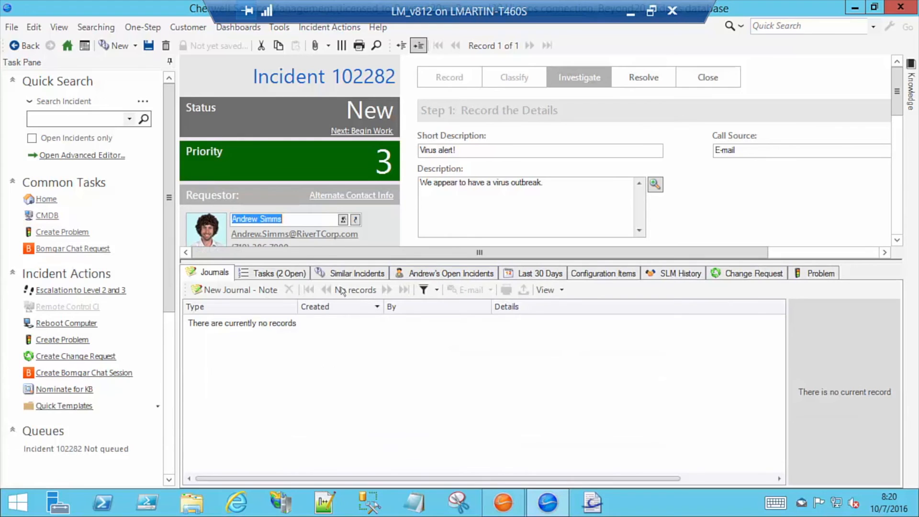
left_click(289, 276)
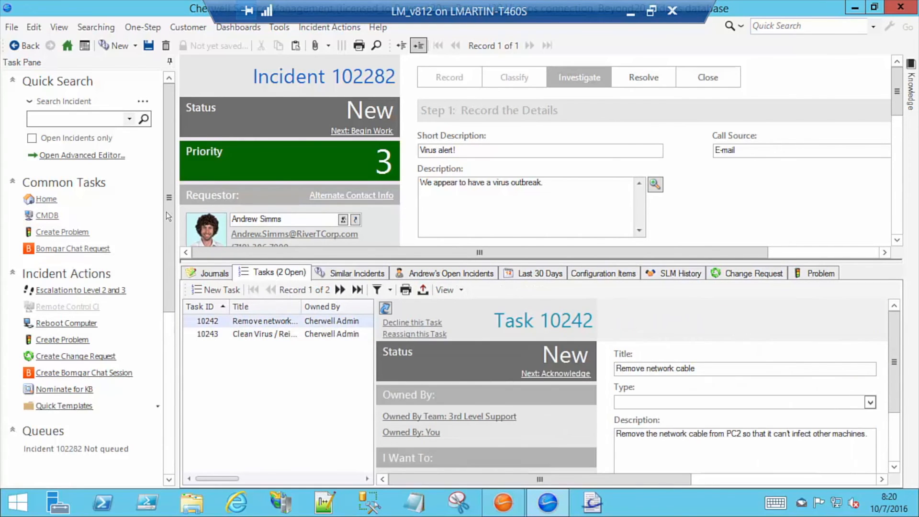
left_click(259, 335)
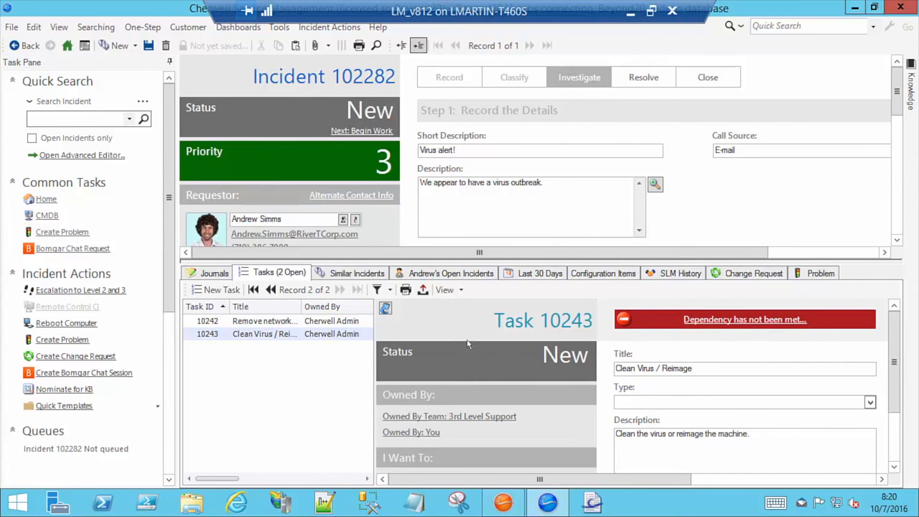
Advance the Remove network cable task through In Progress to Closed, choosing a Close Code
left_click(307, 322)
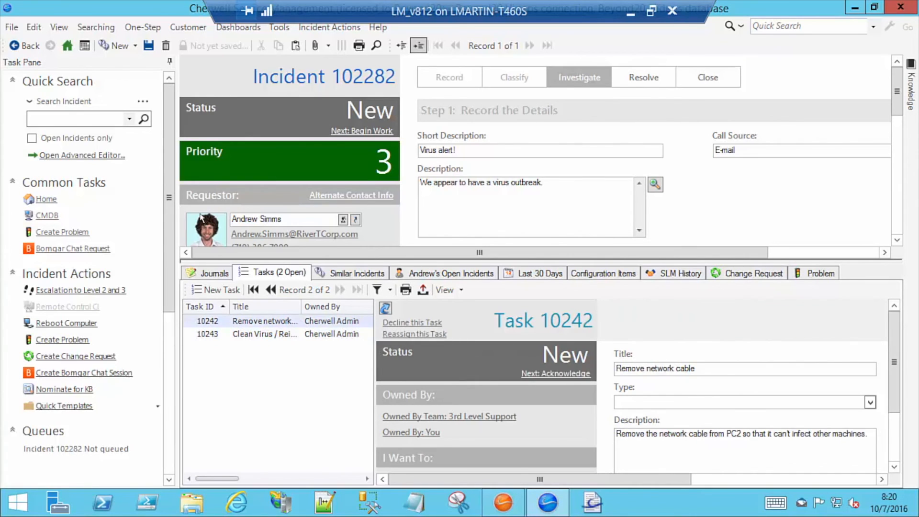
left_click(568, 376)
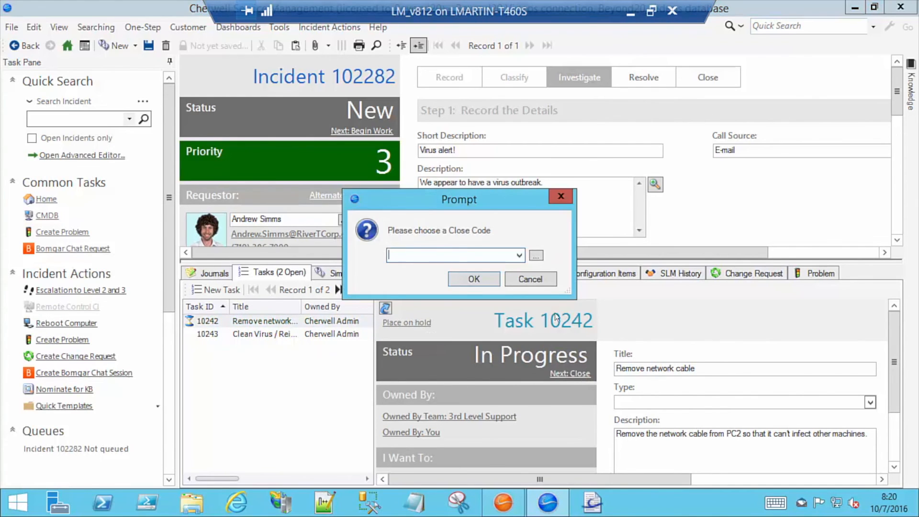
left_click(518, 256)
left_click(421, 269)
left_click(474, 279)
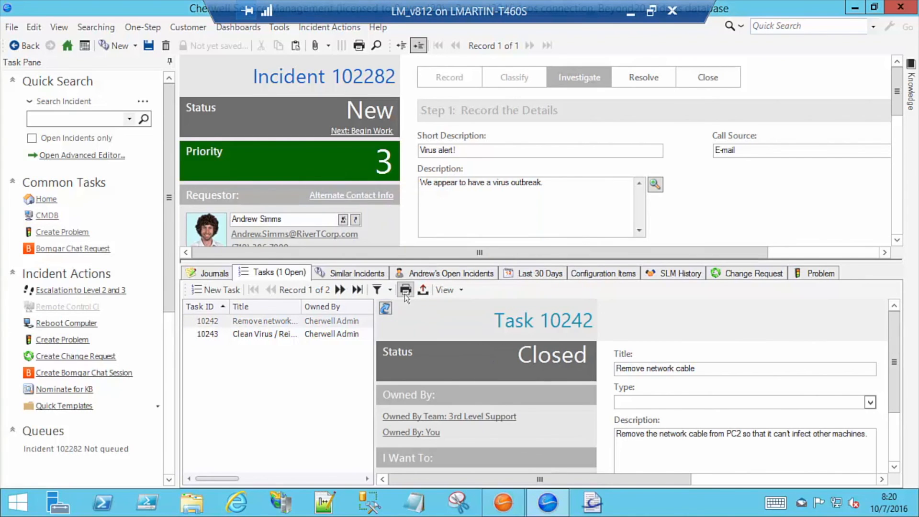
Open the dependent Clean Virus / Reimage task and advance it through In Progress to Closed with a Close Code
left_click(337, 335)
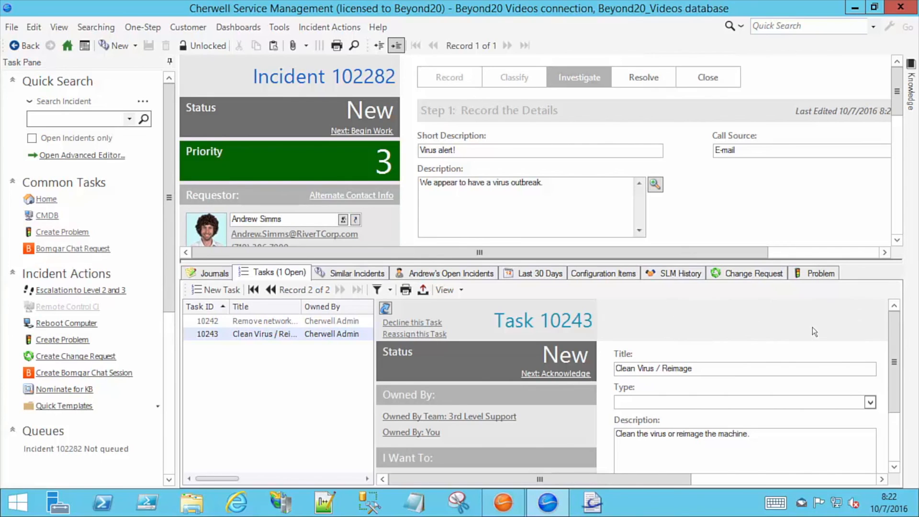
left_click(555, 373)
left_click(556, 373)
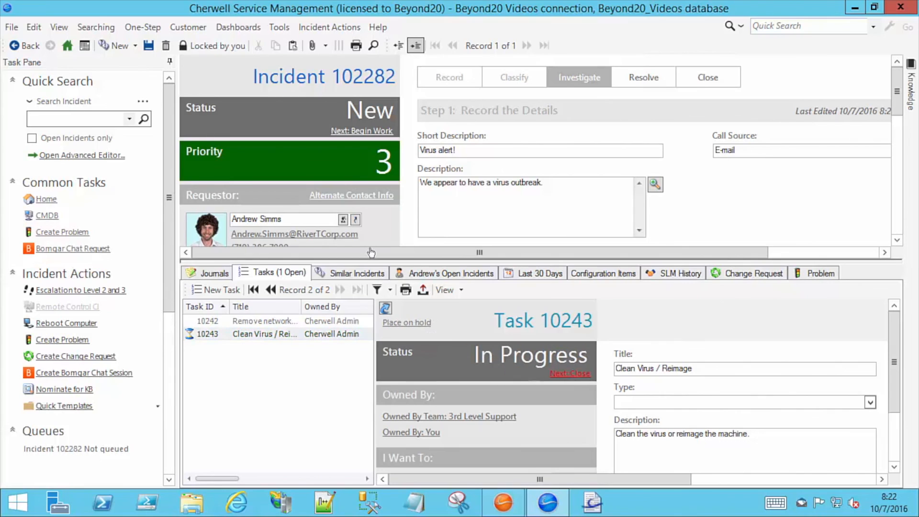
left_click(566, 373)
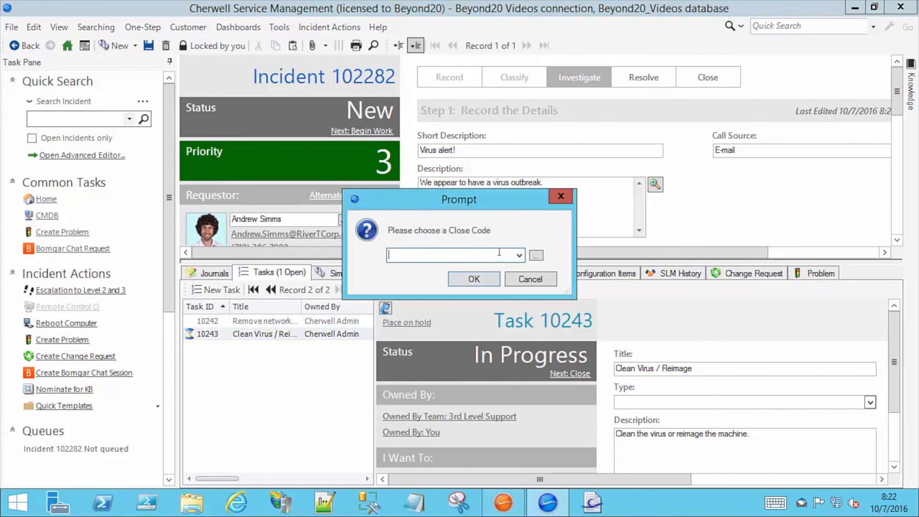
left_click(520, 255)
left_click(450, 266)
key("Return")
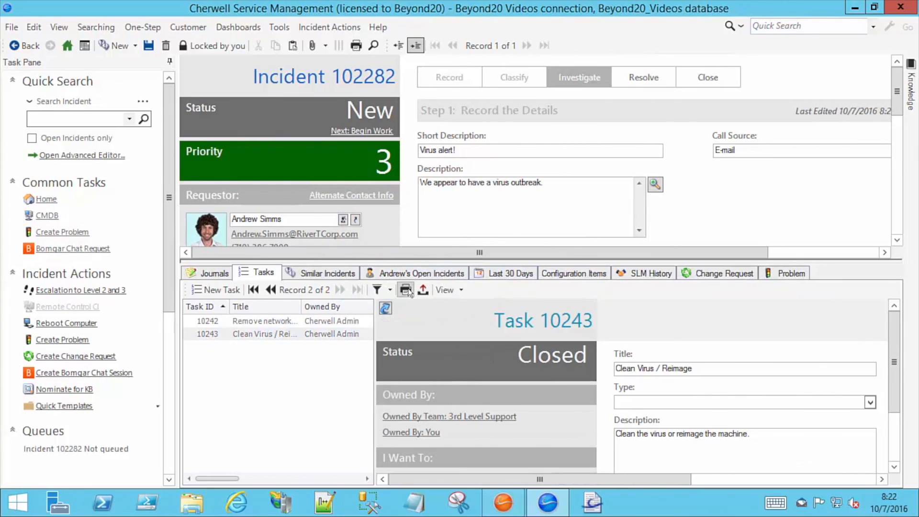